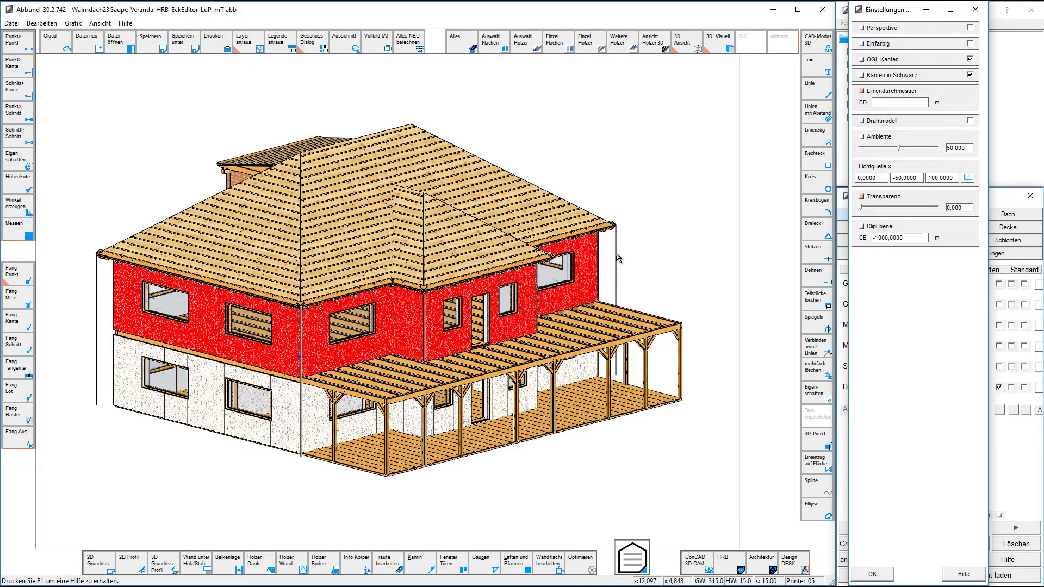
Confirm the vertical roof-corner downpipe line is on layer Fallrohr, then close Einstellungen
right_click(618, 256)
left_click(635, 514)
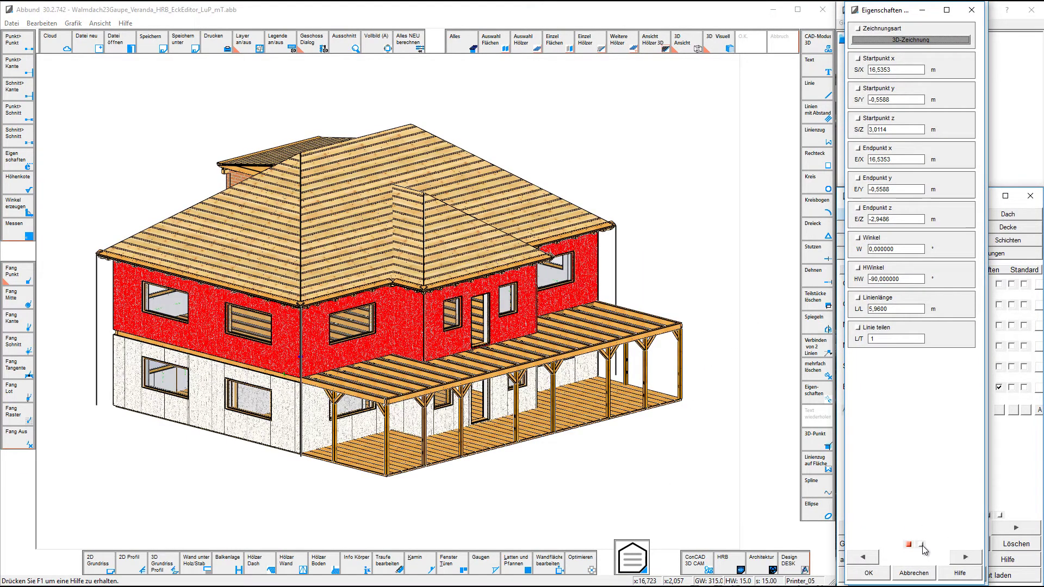
left_click(922, 545)
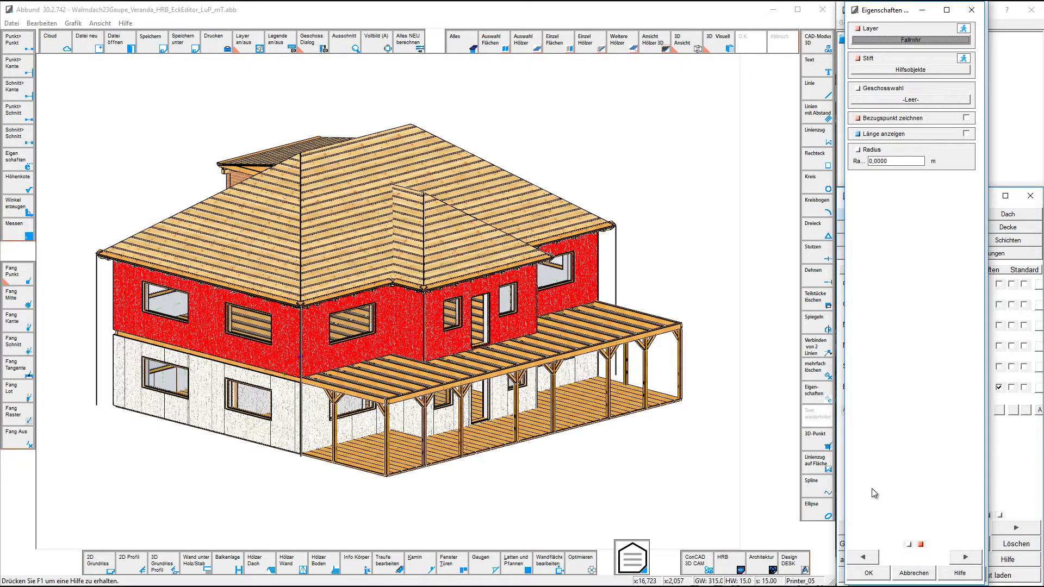
left_click(868, 573)
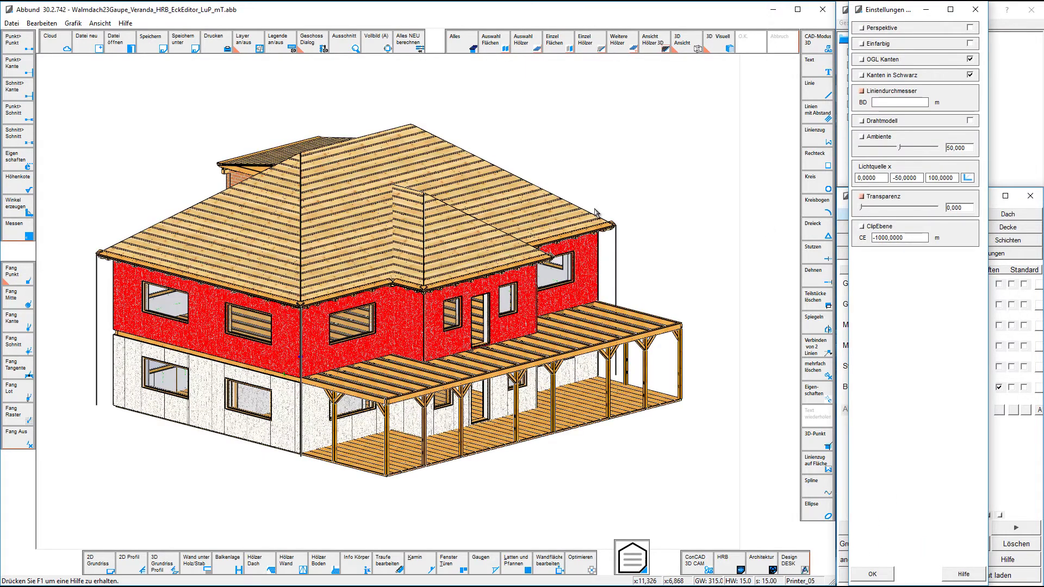
left_click(873, 573)
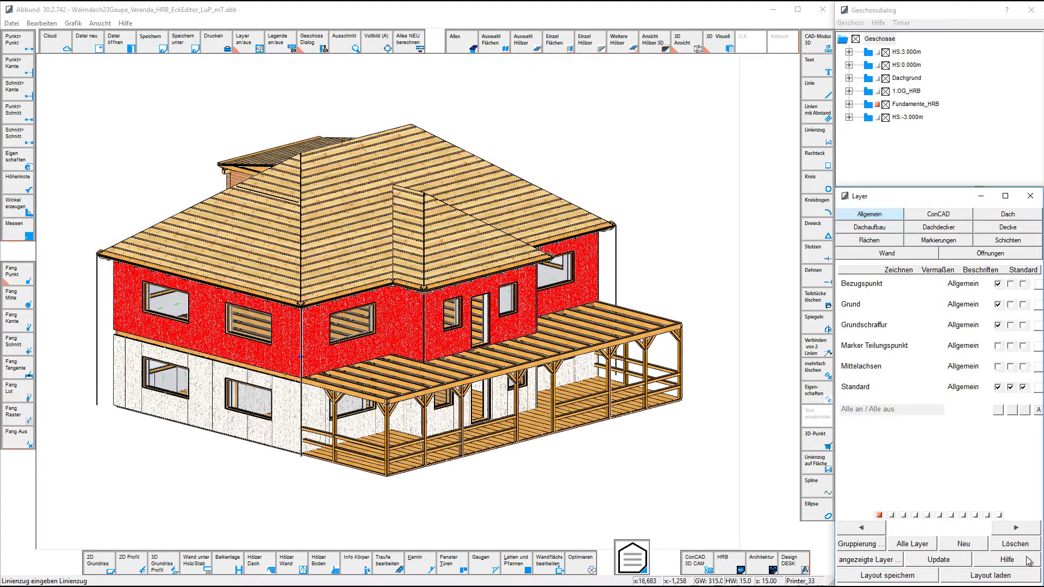
Load the Nur Dachflächen.ini layer layout and view the roof from above
left_click(1003, 578)
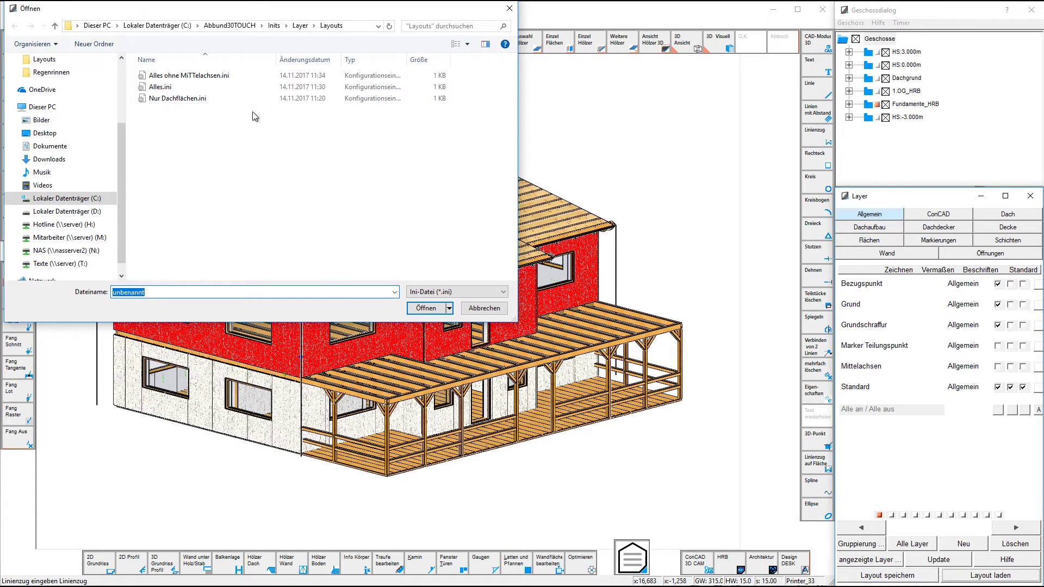
left_click(200, 100)
left_click(420, 309)
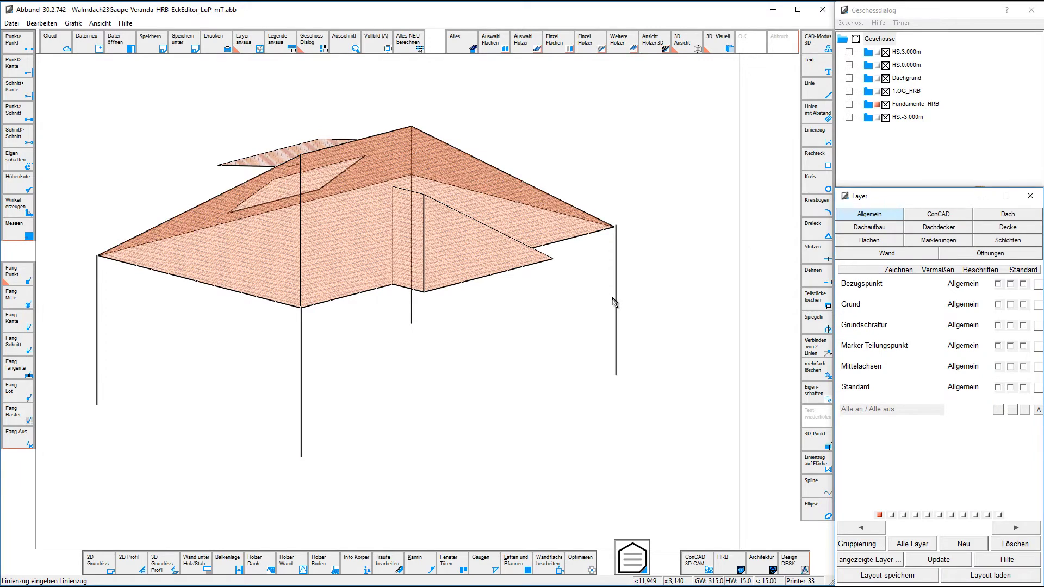
key("Home")
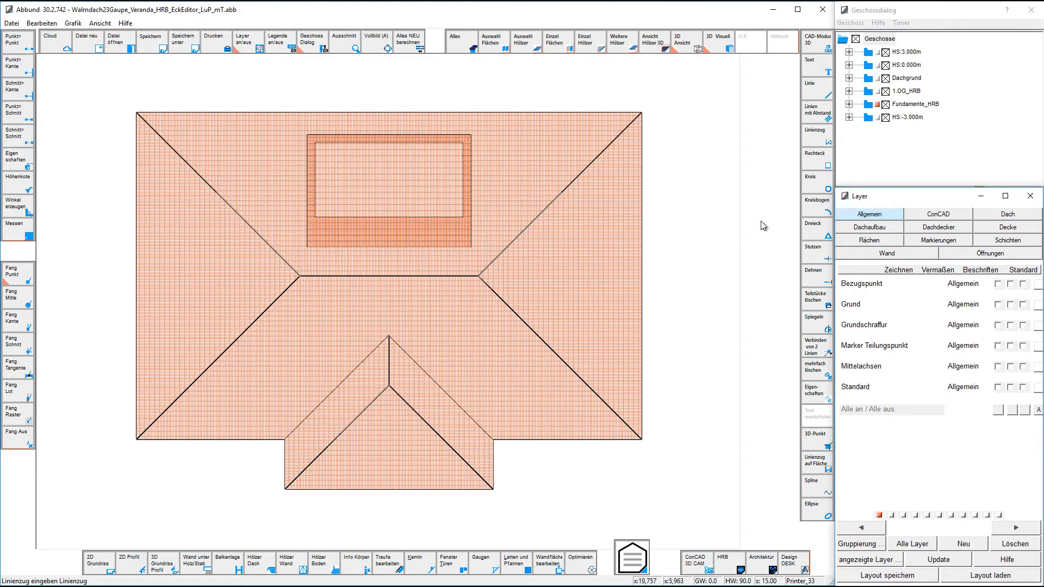
Create user layer Rinne and assign it to the new Linienzug polyline
left_click(810, 156)
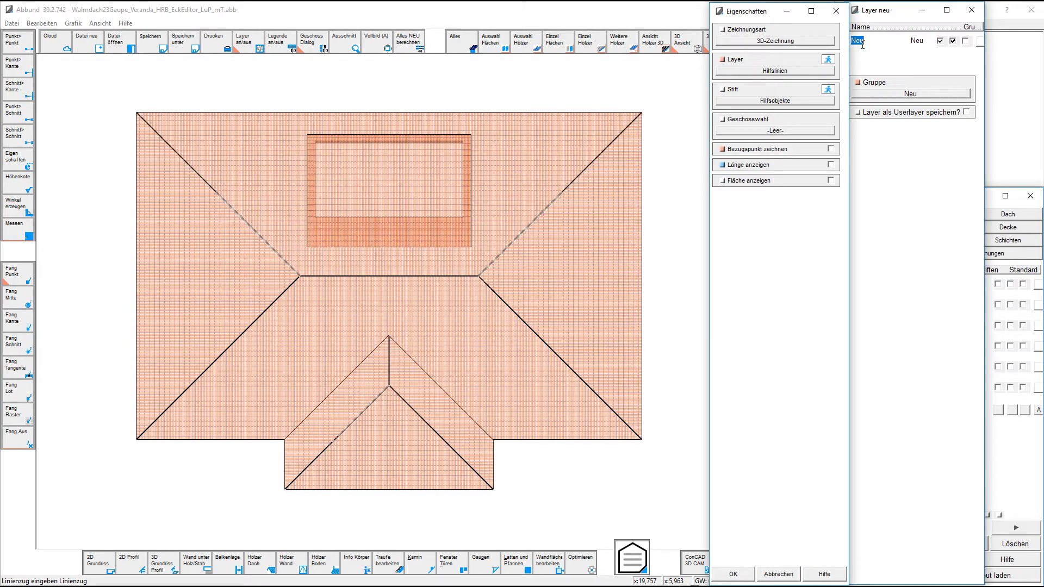
type("Rinne")
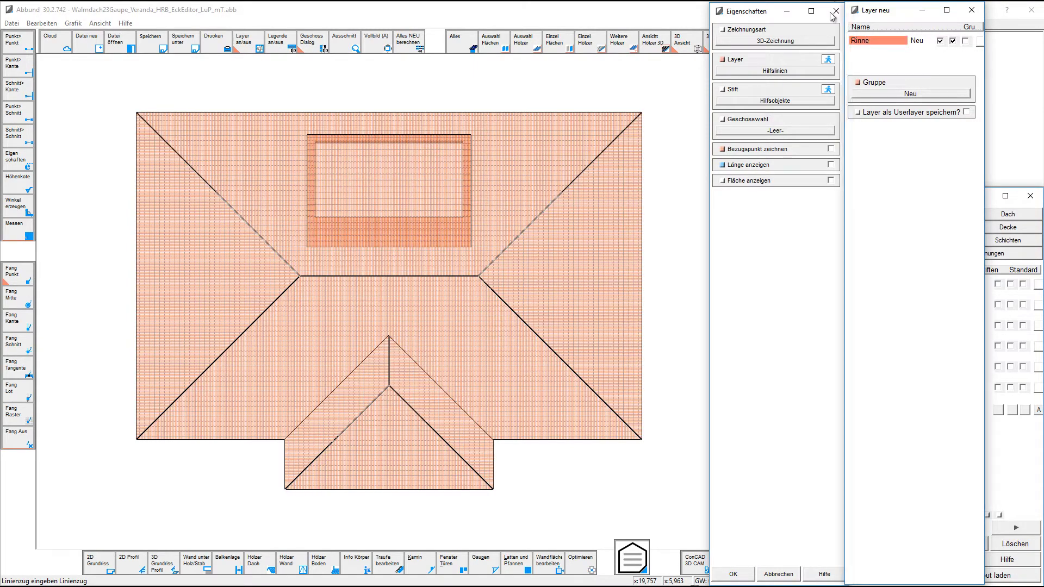
left_click(968, 113)
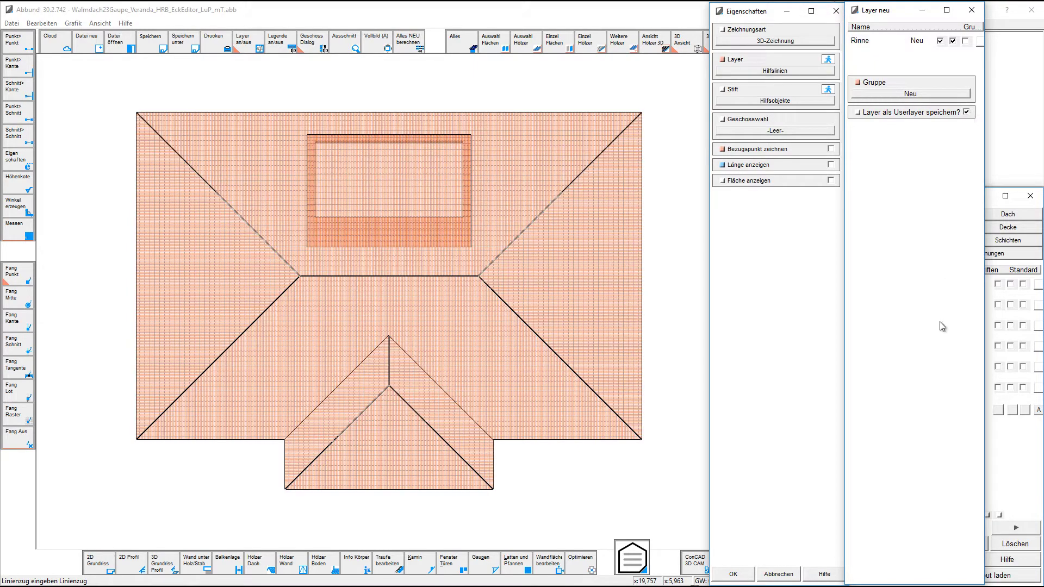
left_click(973, 9)
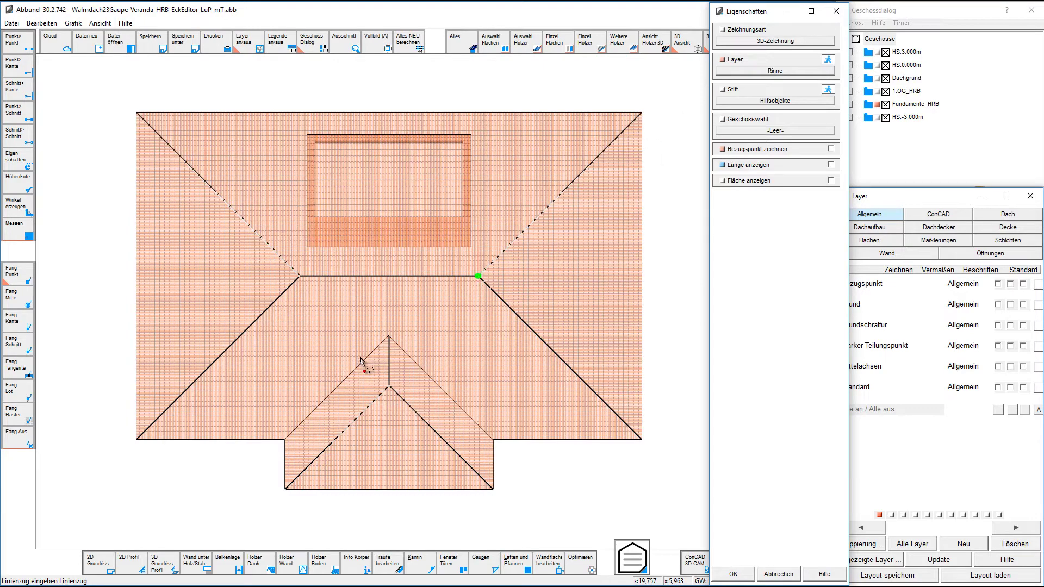
Trace all eave corners, including the front projection, as a closed polyline on Rinne
left_click(136, 439)
left_click(285, 439)
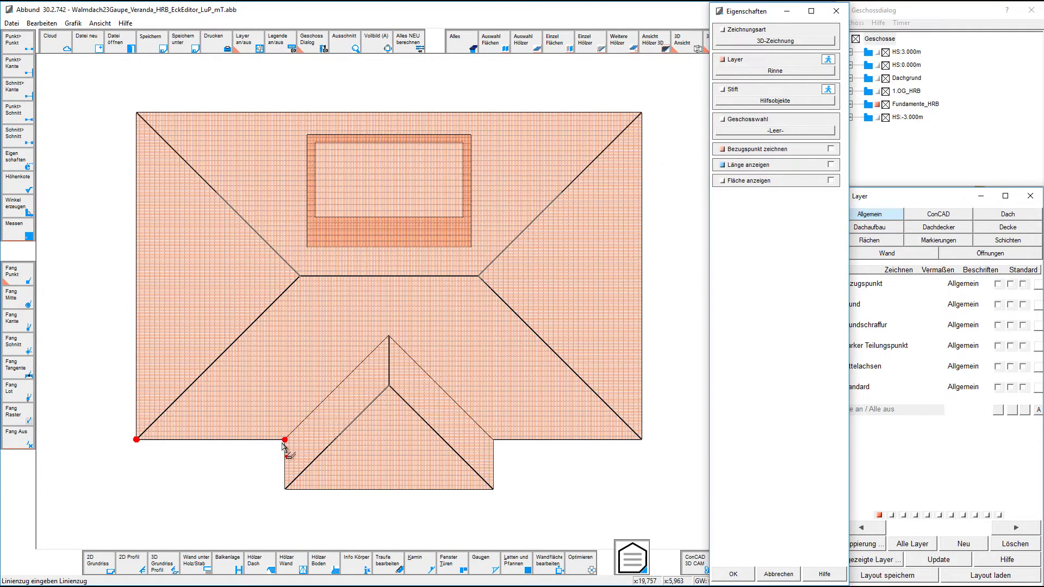
left_click(285, 490)
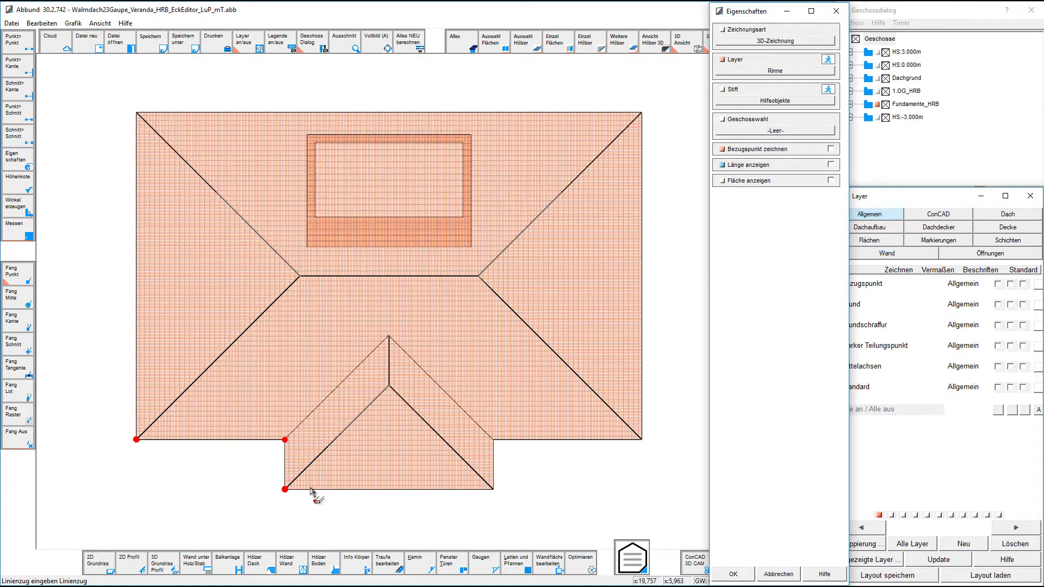
left_click(493, 489)
left_click(493, 439)
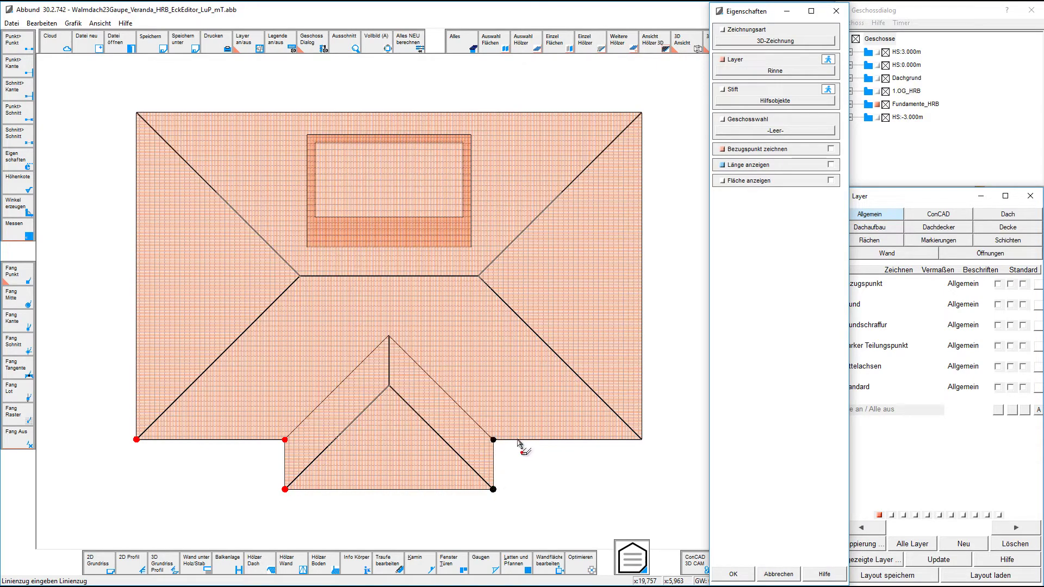
left_click(642, 439)
left_click(642, 113)
left_click(136, 113)
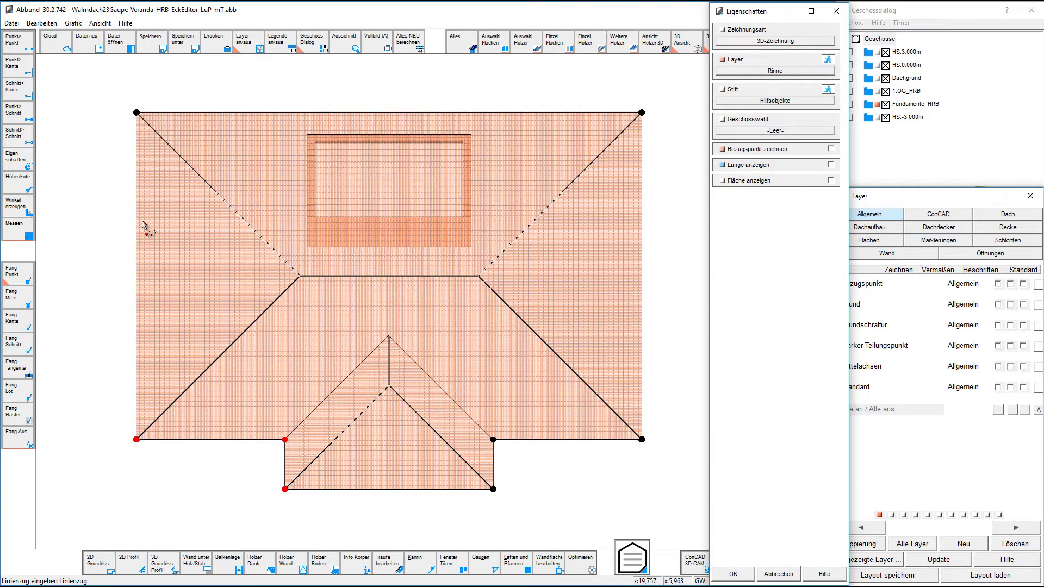
left_click(137, 439)
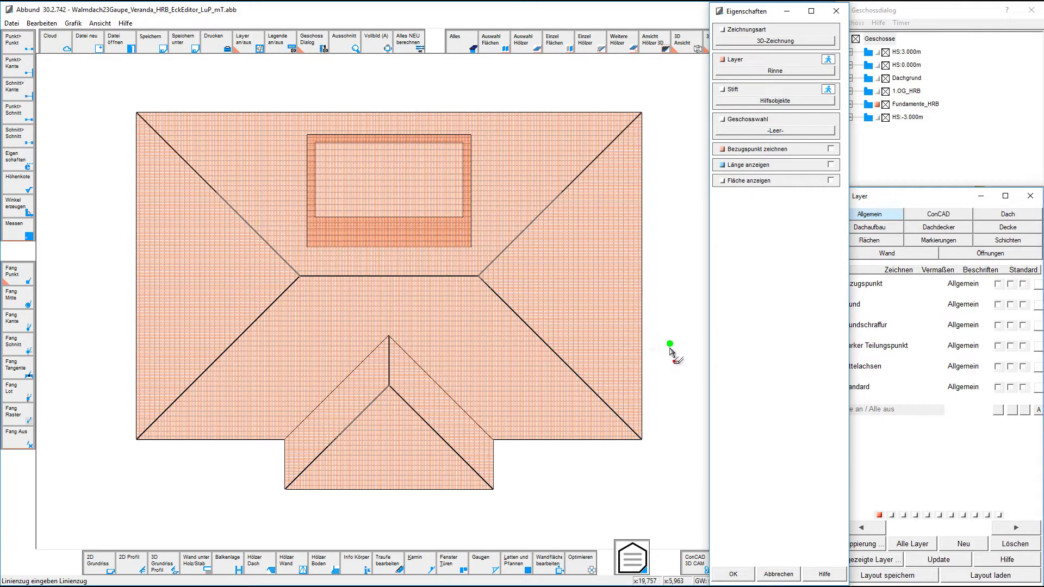
key("Return")
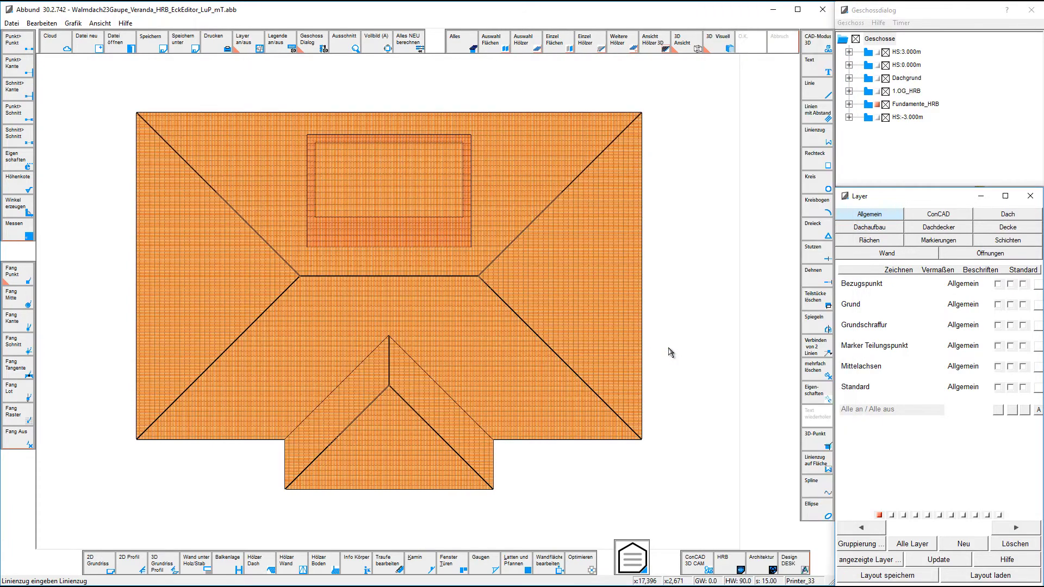
Tilt to a 3D view and browse the Grundriss Dach / Wand / Decke functions, then dismiss them
key("Up")
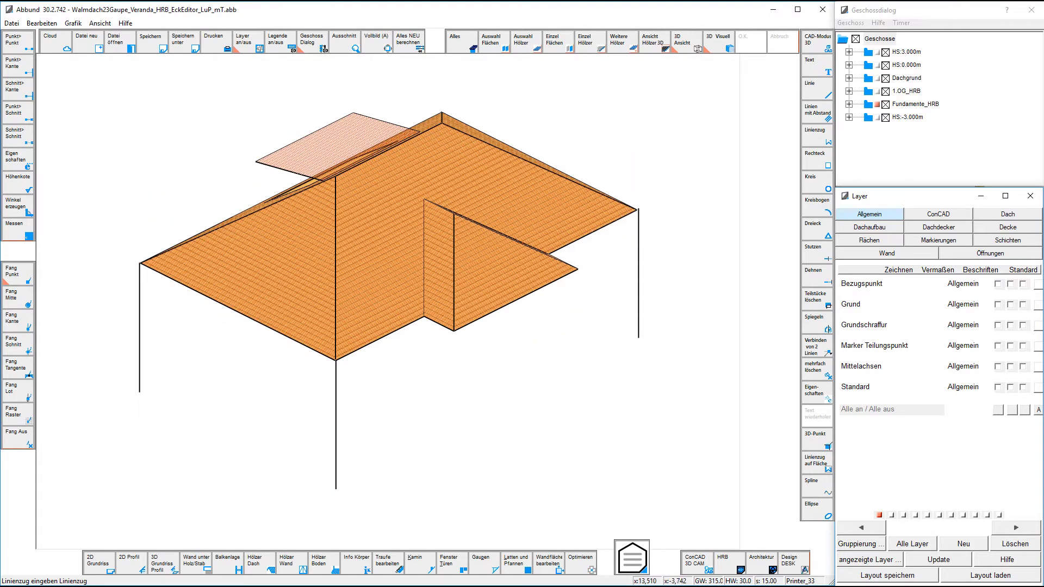
left_click(635, 562)
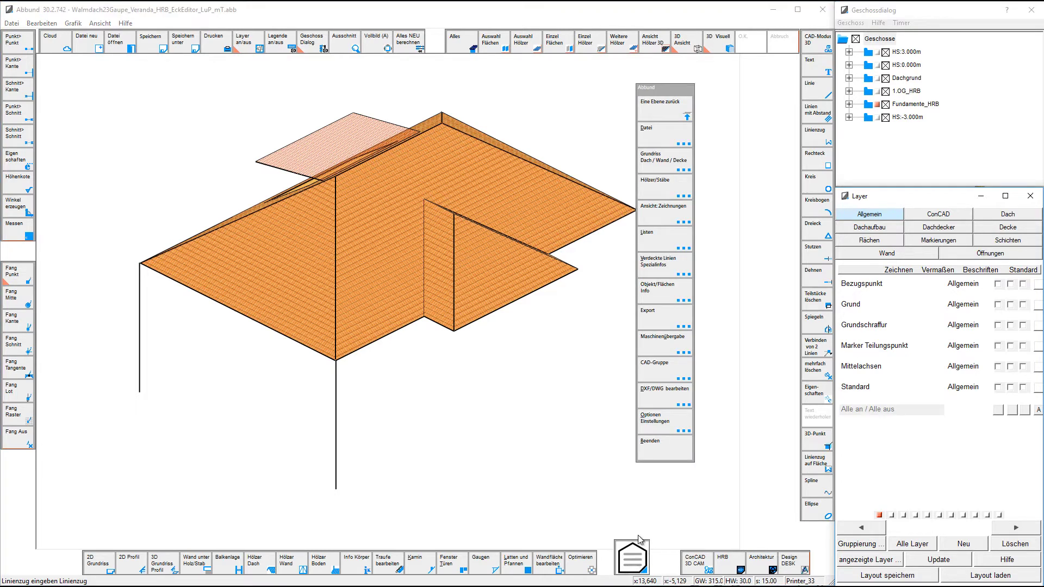
left_click(666, 169)
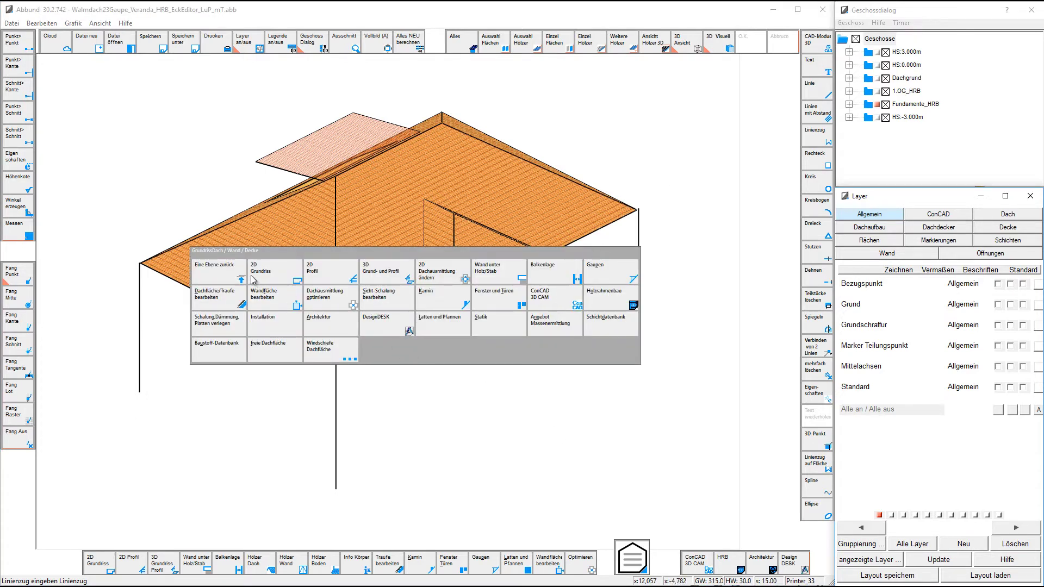
right_click(549, 323)
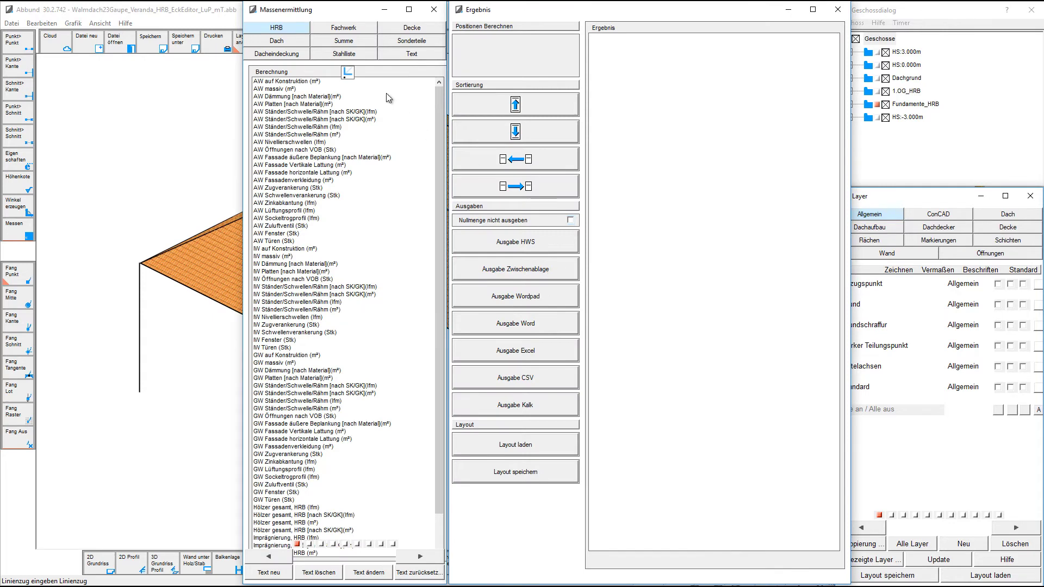
Calculate 'Linien [nach Material](lfm)': Fallrohr 23,840 lfm, Rinne 59,352 lfm, and widen Ergebnis
left_click(357, 43)
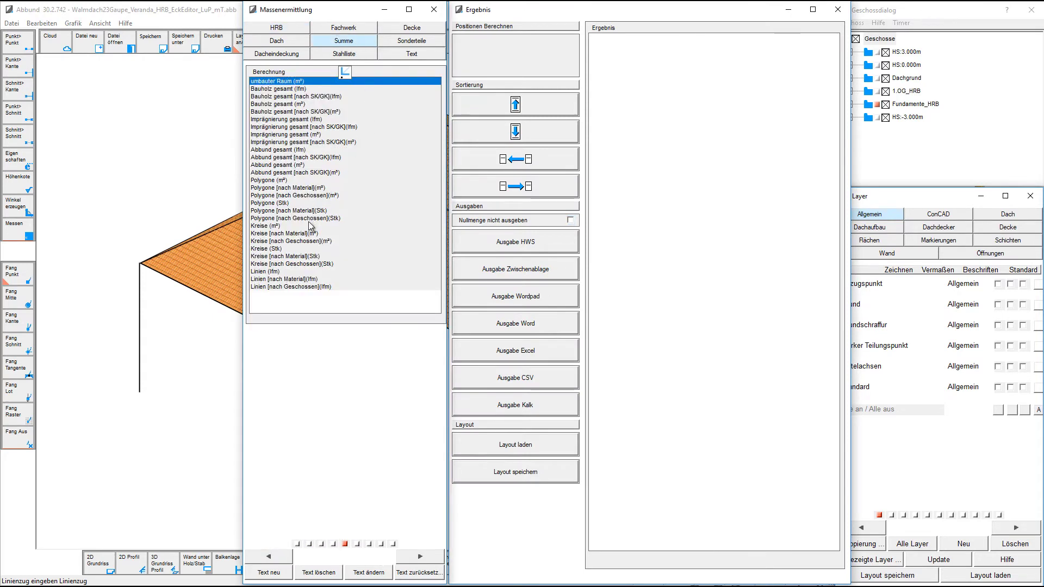
left_click(295, 279)
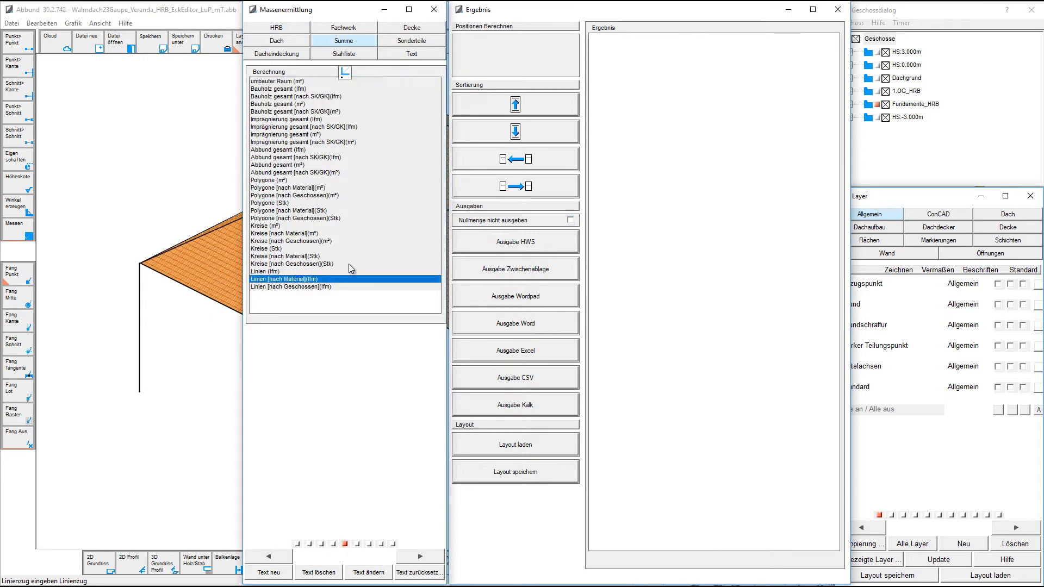
left_click(539, 62)
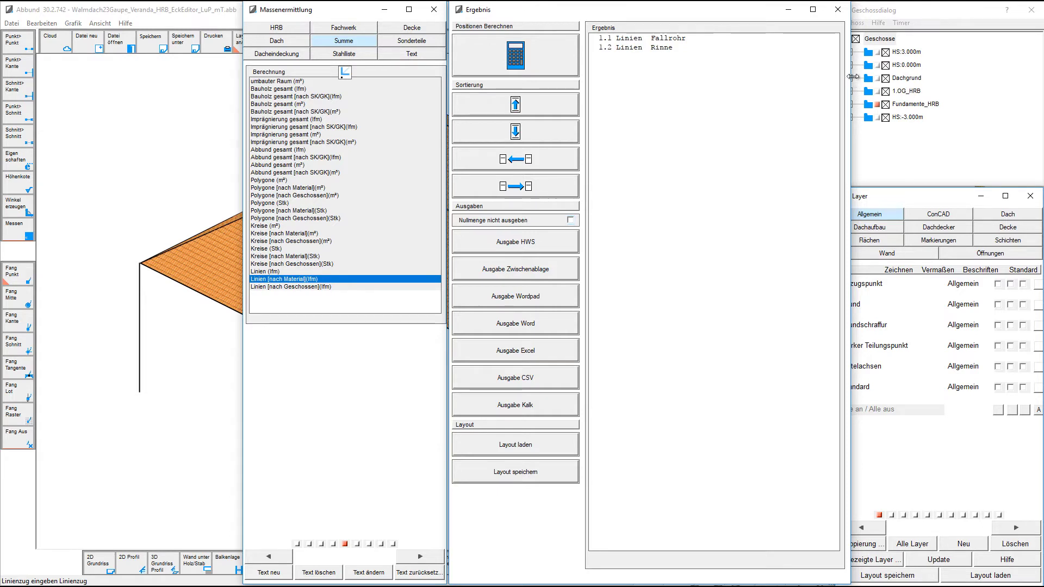
left_click_drag(854, 77, 915, 82)
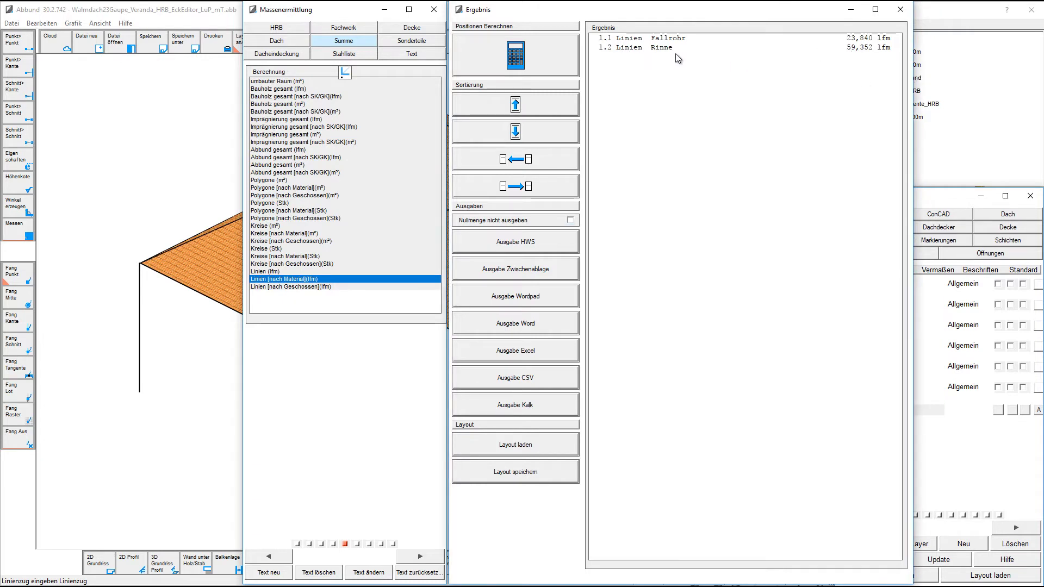
left_click(1000, 532)
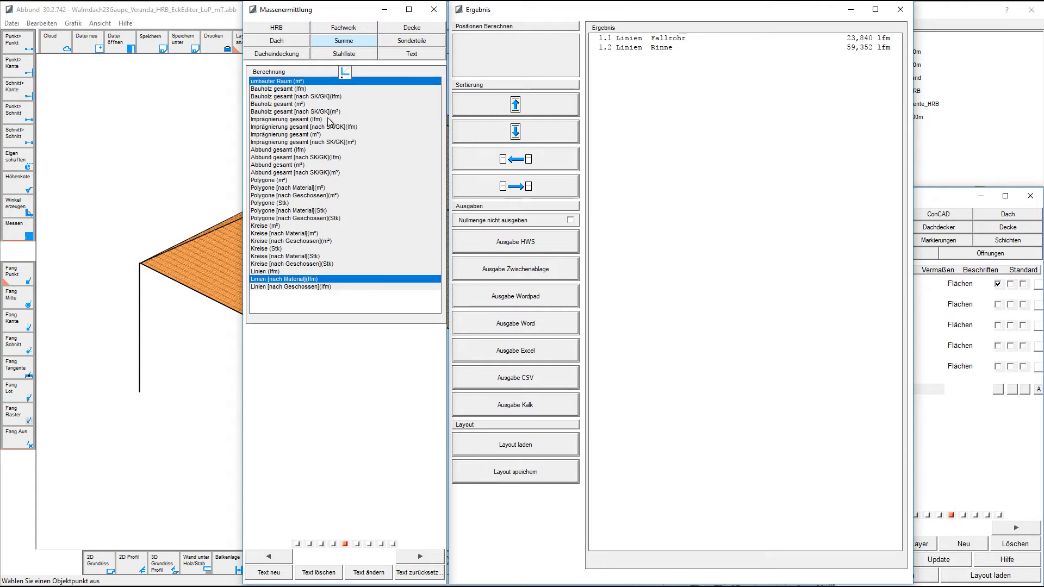
Add 'Traufbohle (lfm)' at 64,852 lfm to Ergebnis and minimise the quantity windows
left_click(293, 56)
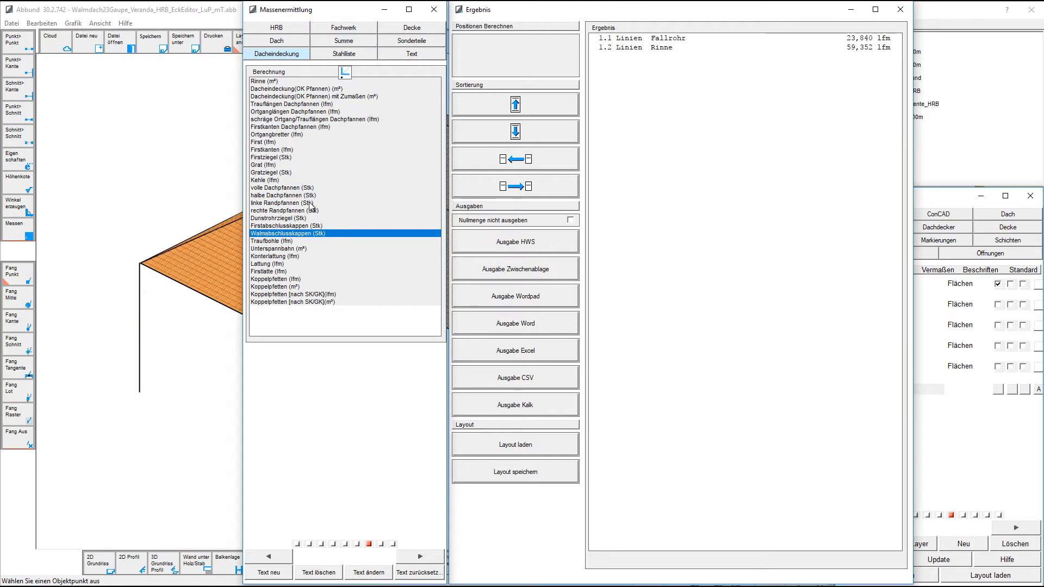
left_click(289, 241)
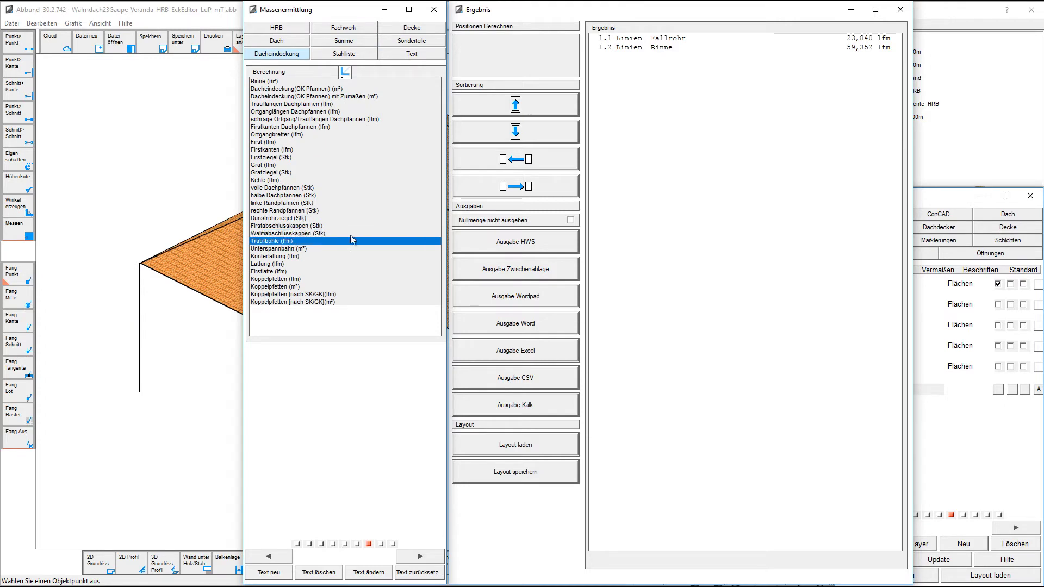
left_click(521, 186)
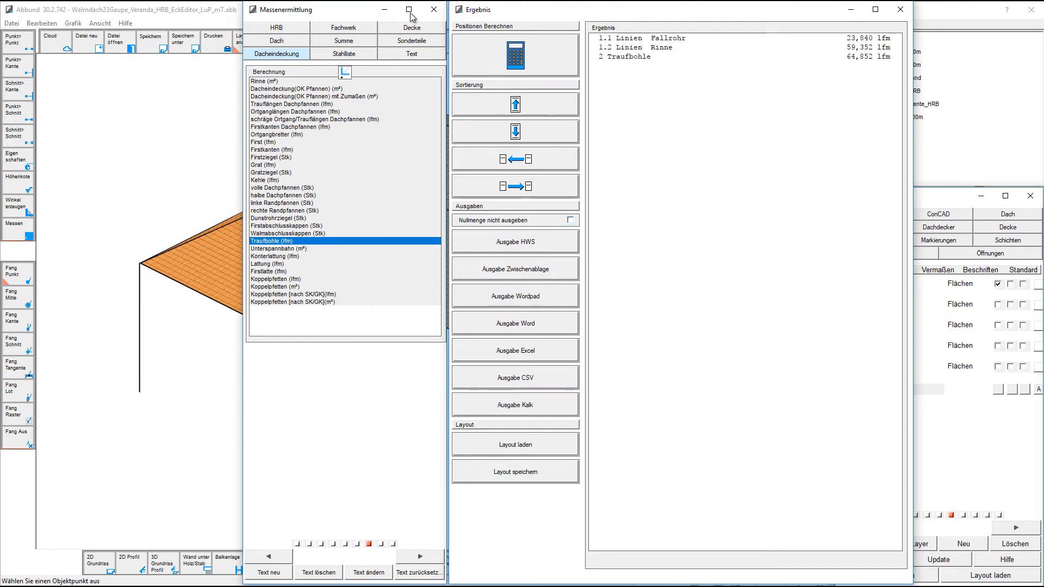
left_click(384, 9)
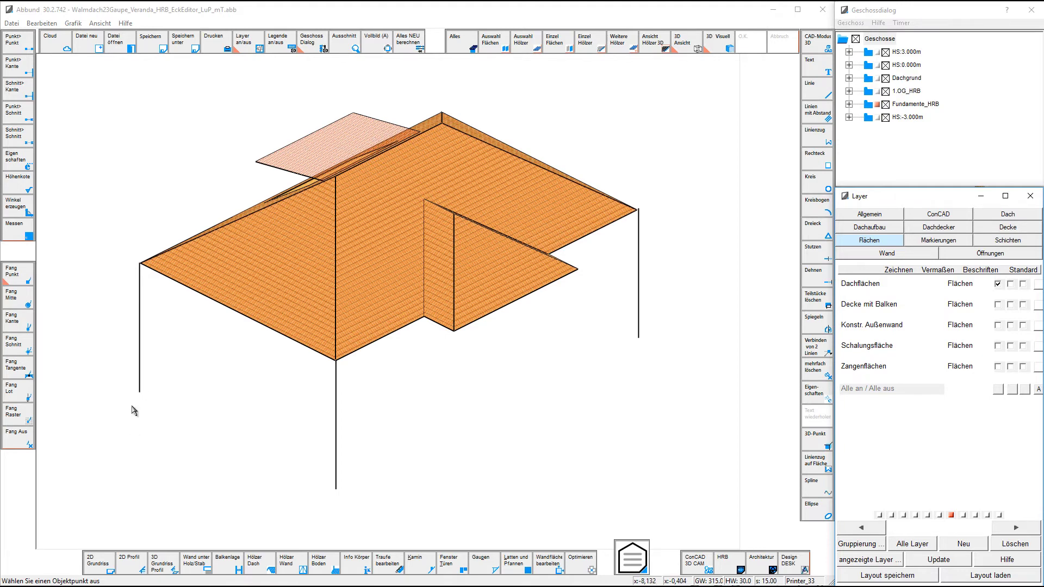
Reopen Massenermittlung and remove the Traufbohle row from Ergebnis
left_click(356, 563)
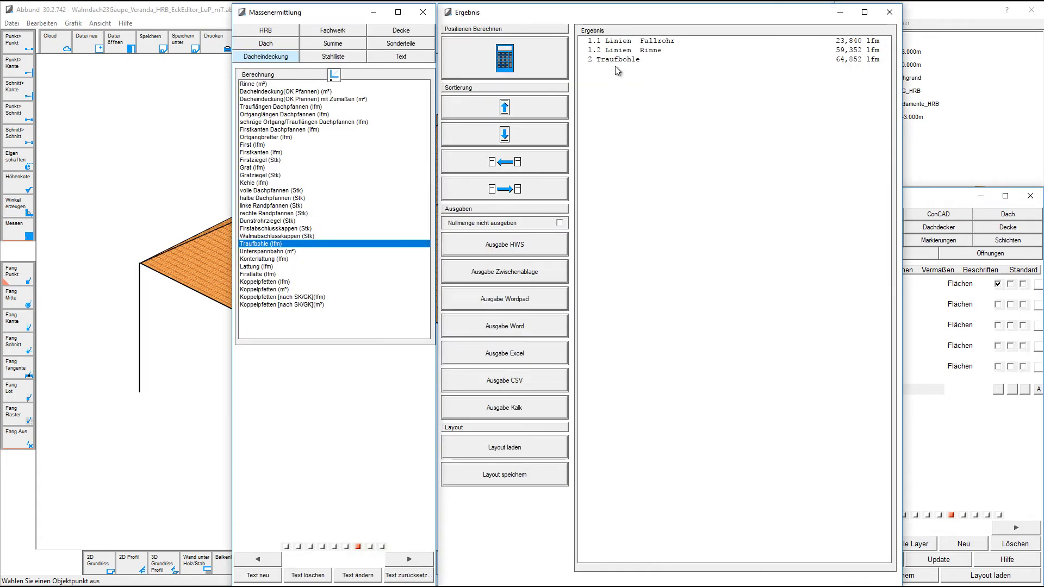
left_click(617, 62)
left_click(516, 162)
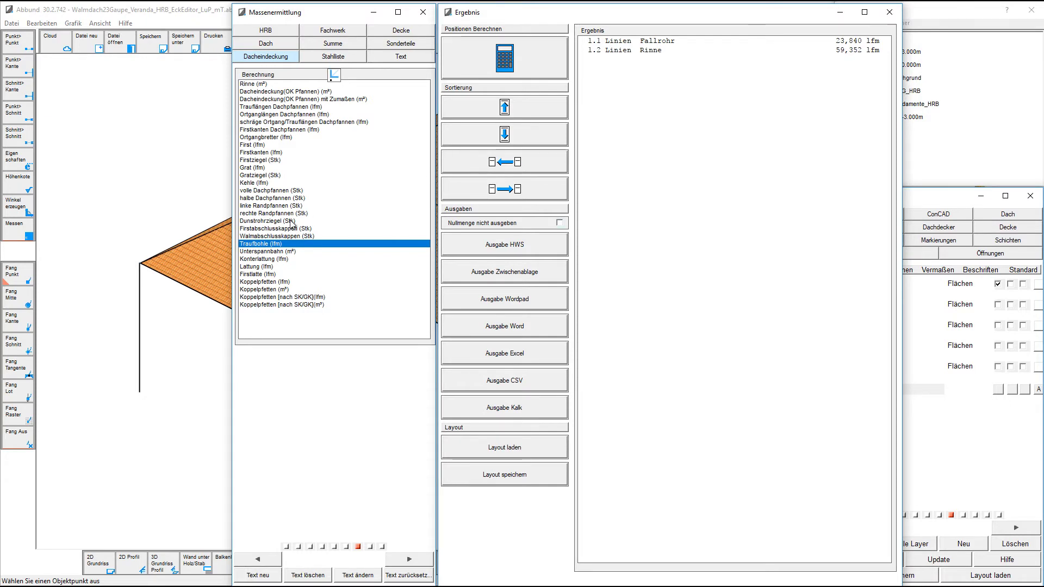
left_click(261, 247)
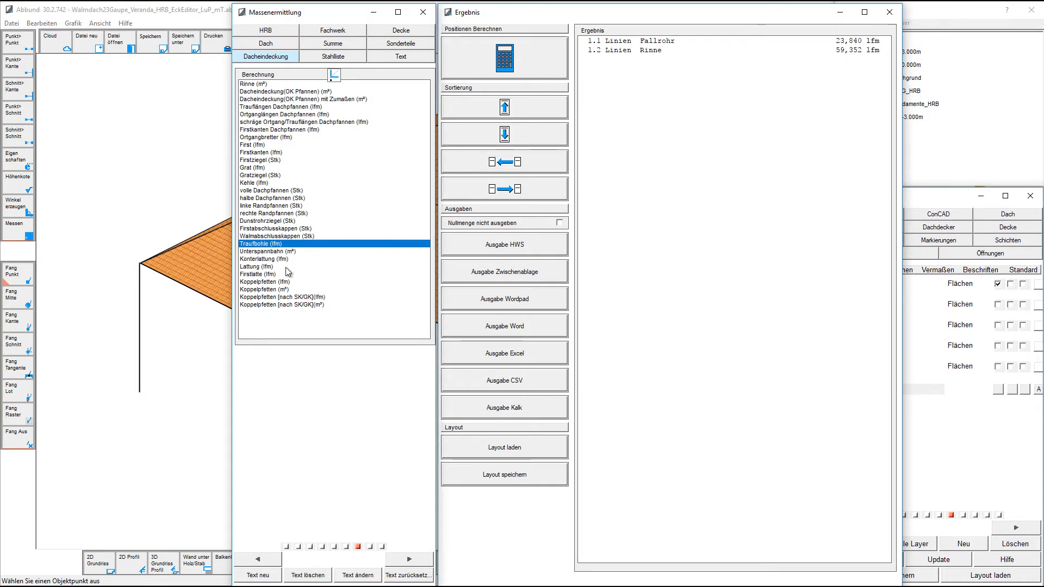
Rename the item to Dachrinne and transfer it to Ergebnis at 64,852 lfm
left_click(361, 577)
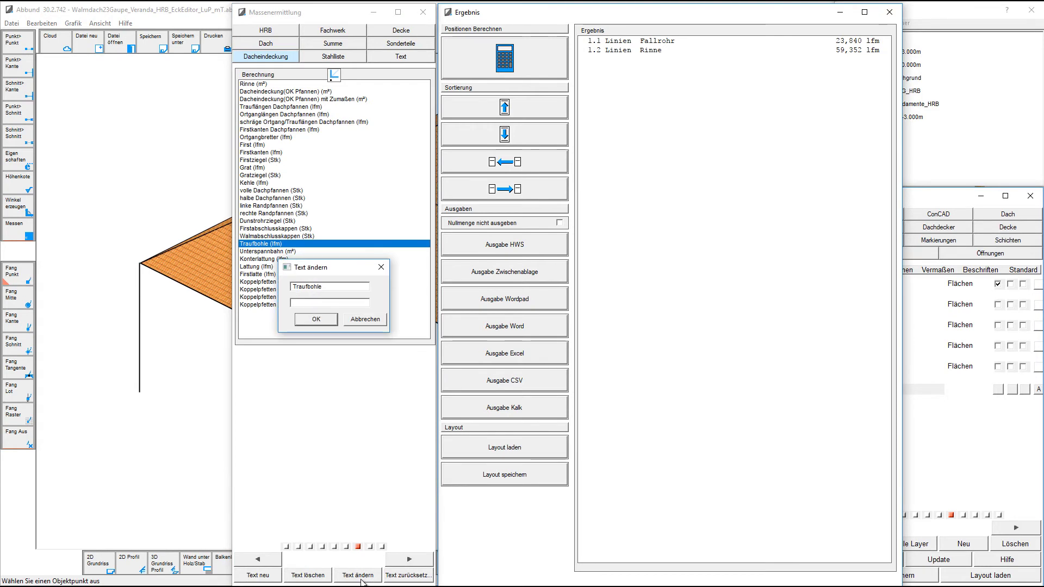
type("Dachnrinne")
left_click(318, 320)
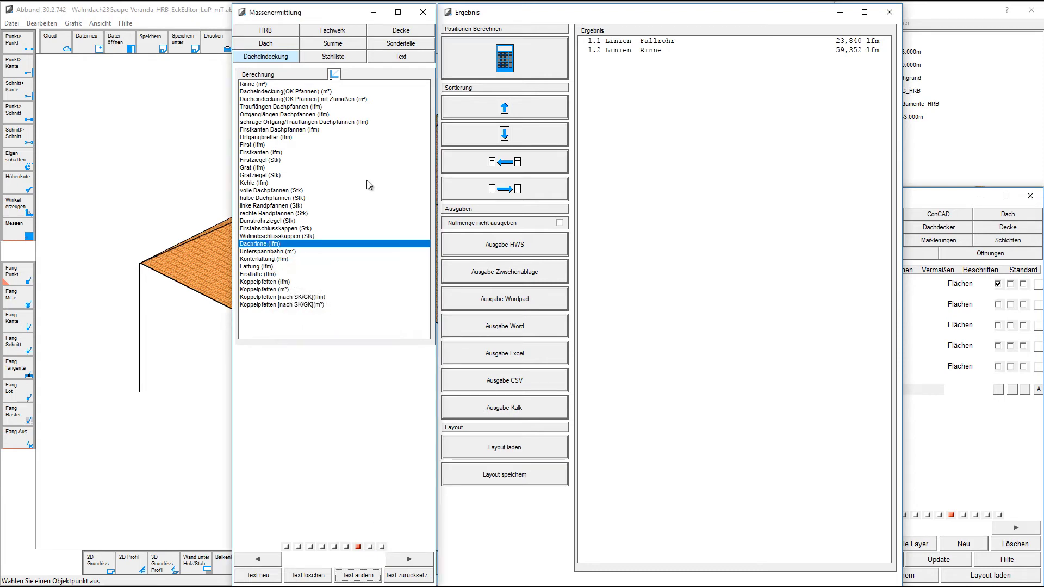
left_click(499, 188)
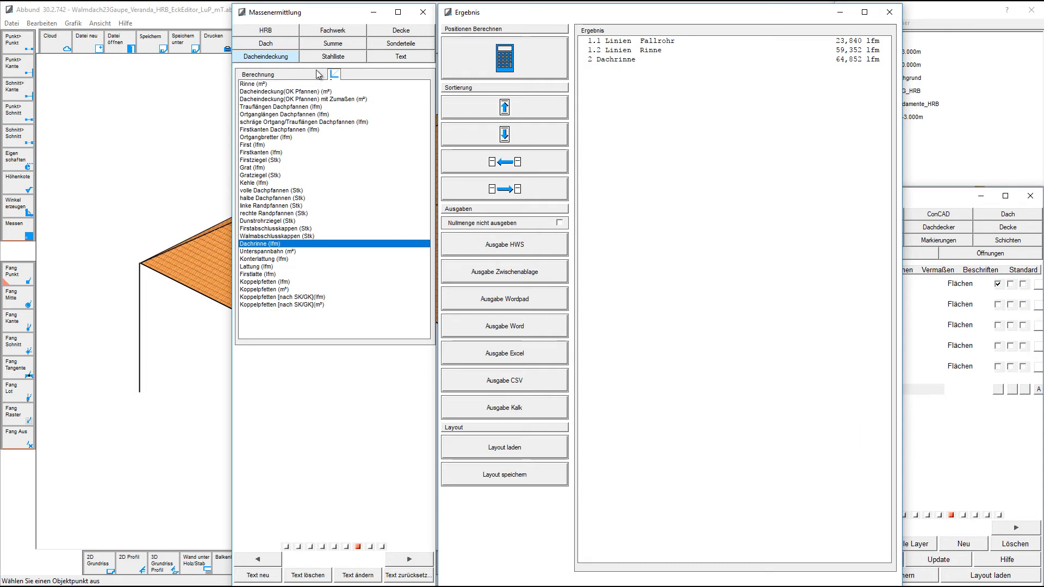
left_click(295, 48)
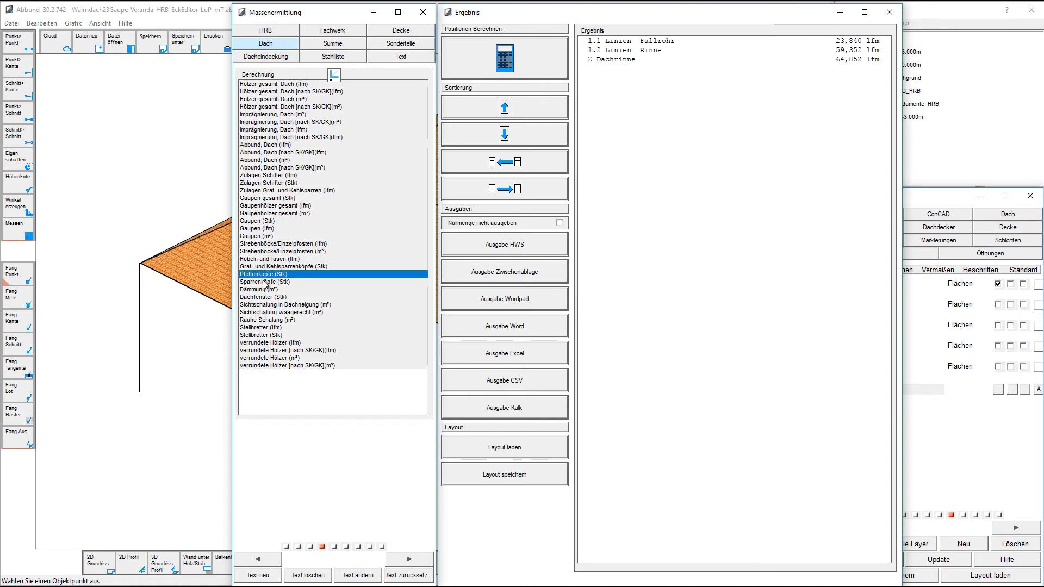
Add 'Sparrenköpfe (Stk)' to Ergebnis, listed as 80 Stk
left_click(265, 282)
left_click(490, 190)
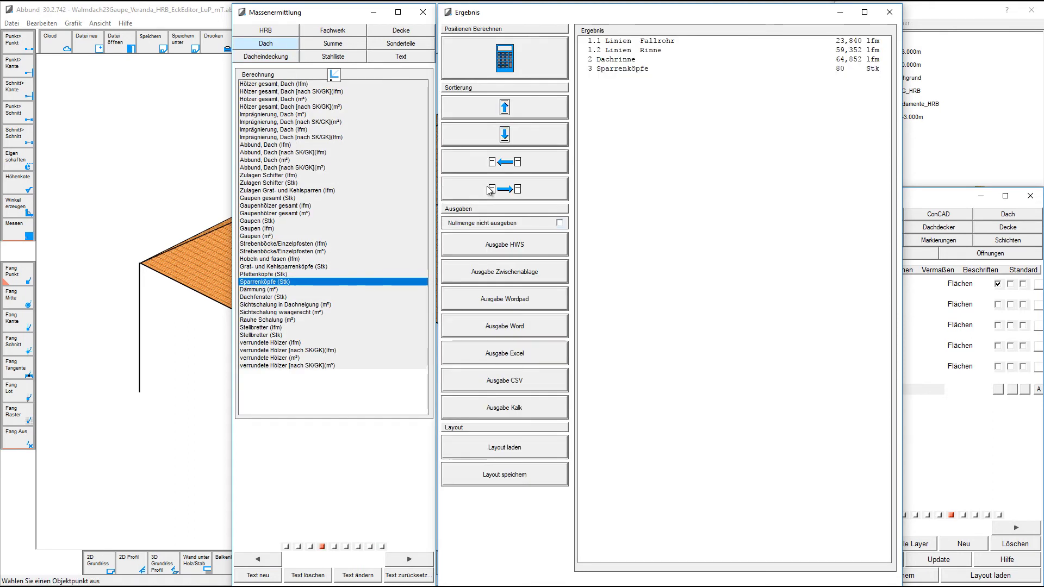